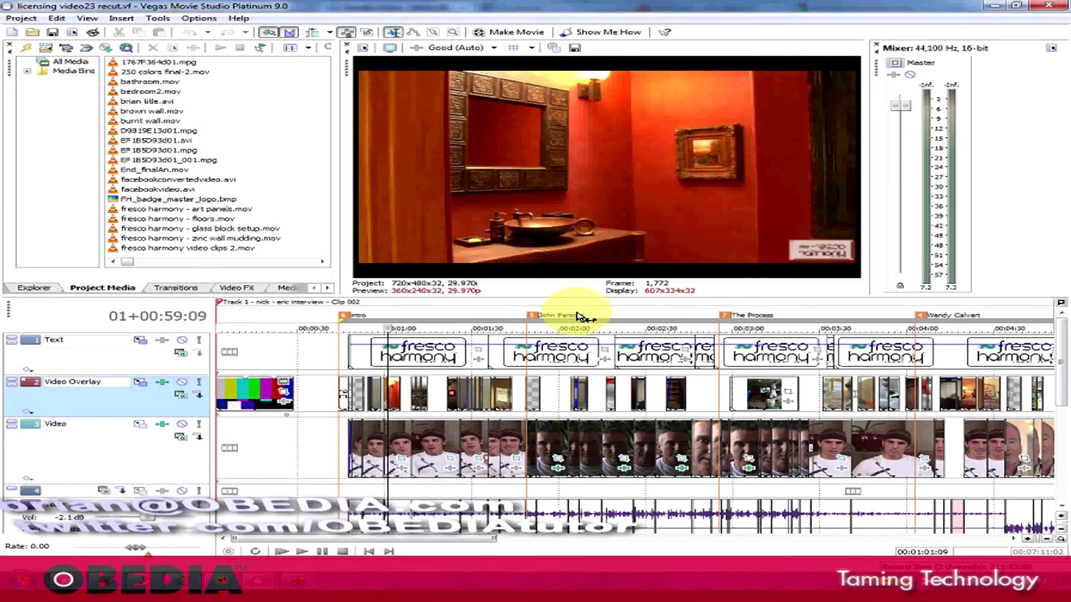
# Zoom the timeline out and select the full loop region, 00:00:44;11 to 00:07:55;13, across all tracks.
pyautogui.click(577, 316)
pyautogui.scroll(-3, 578, 316)
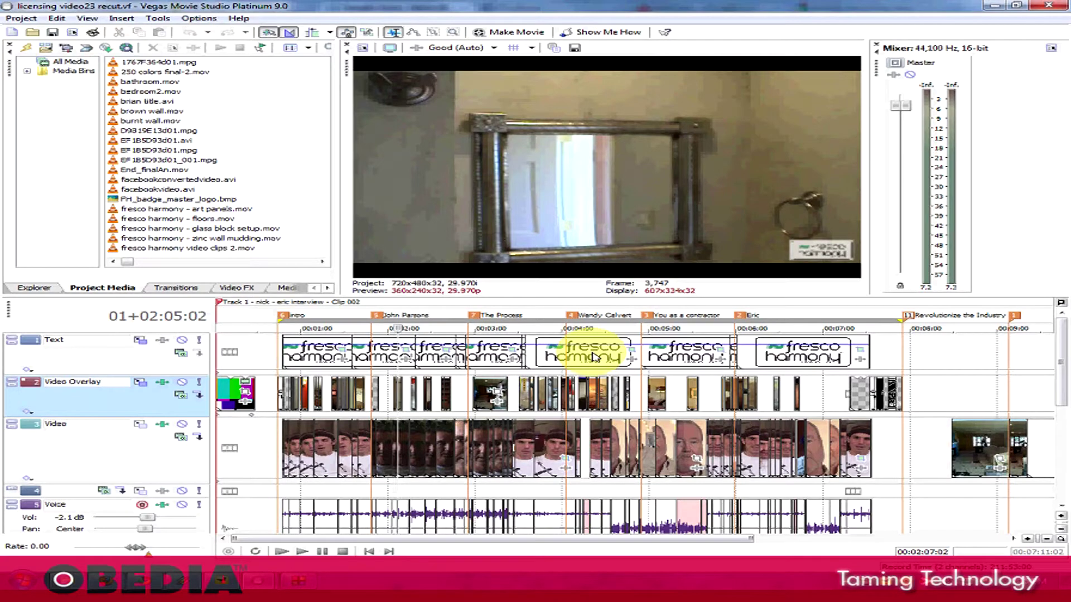
pyautogui.doubleClick(547, 322)
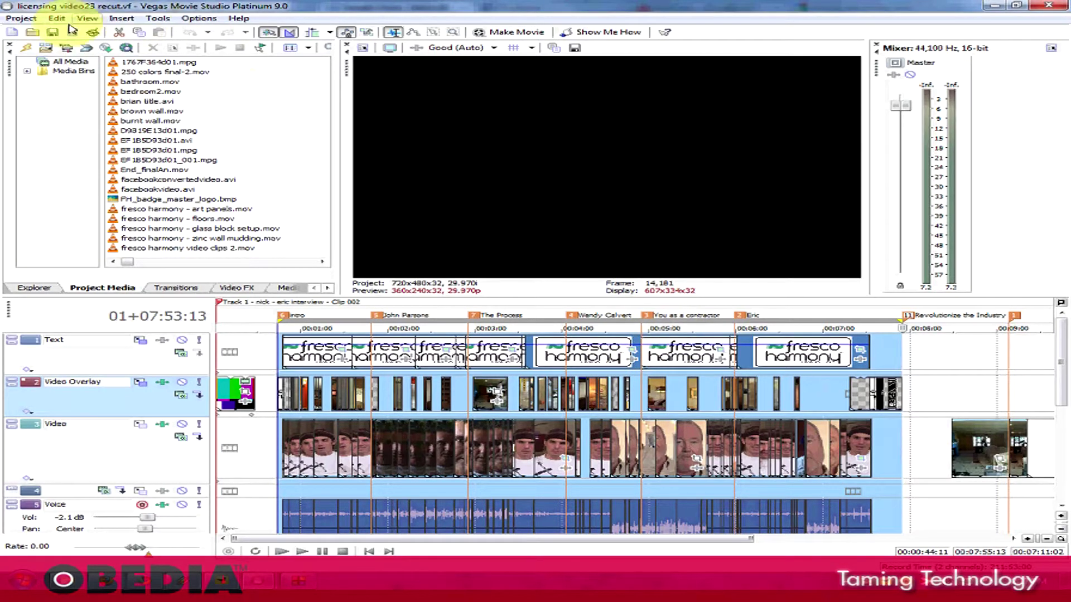
# Start Render As, naming the output 'Fresco Harmony Licensing video FINAL' in the Renders folder.
pyautogui.click(20, 20)
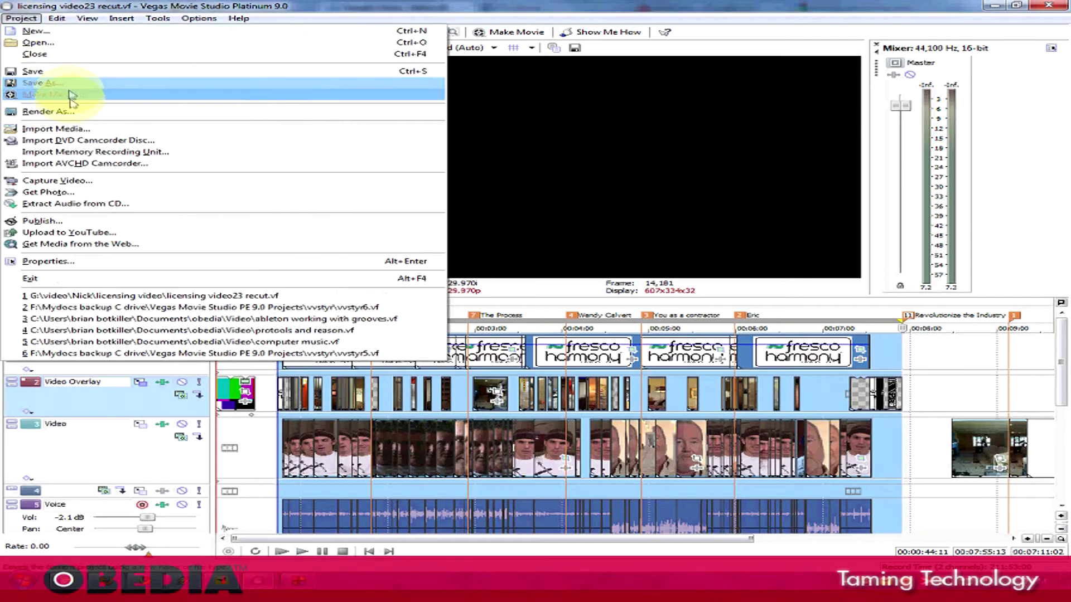
pyautogui.click(72, 110)
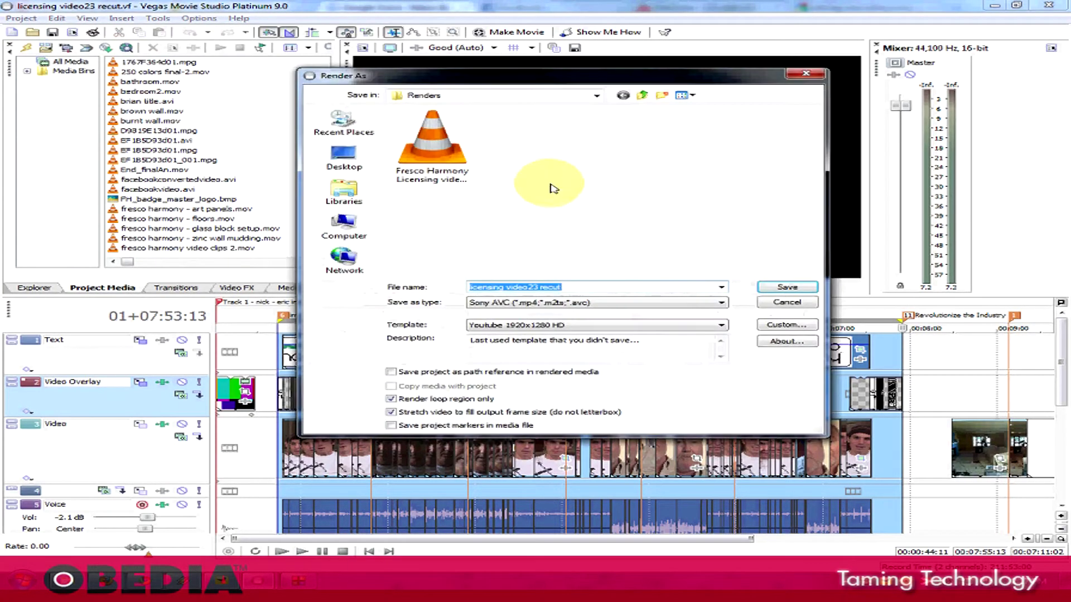
pyautogui.click(426, 159)
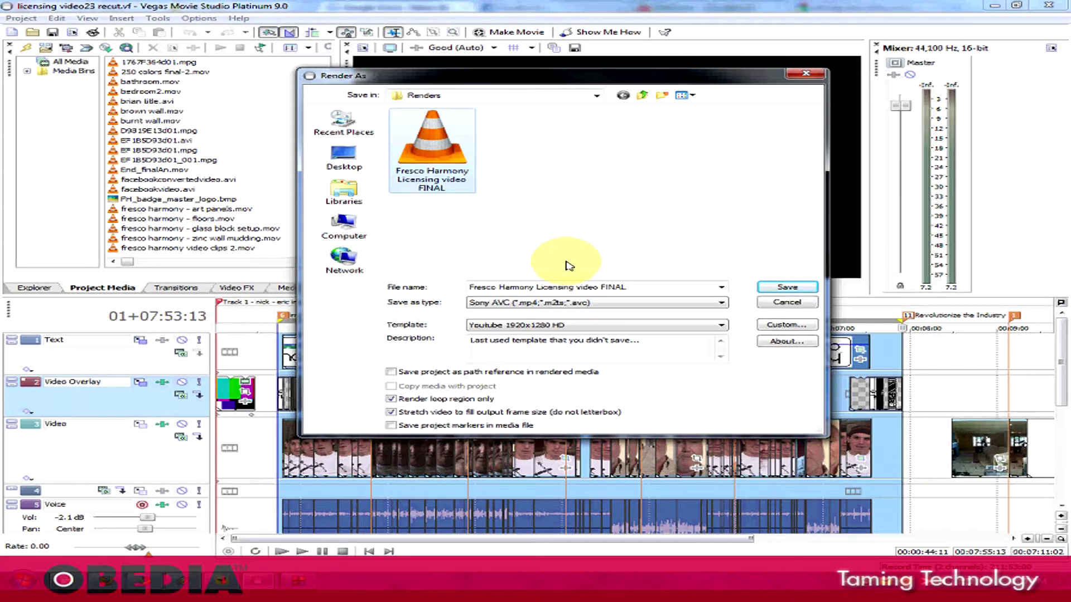
pyautogui.click(489, 304)
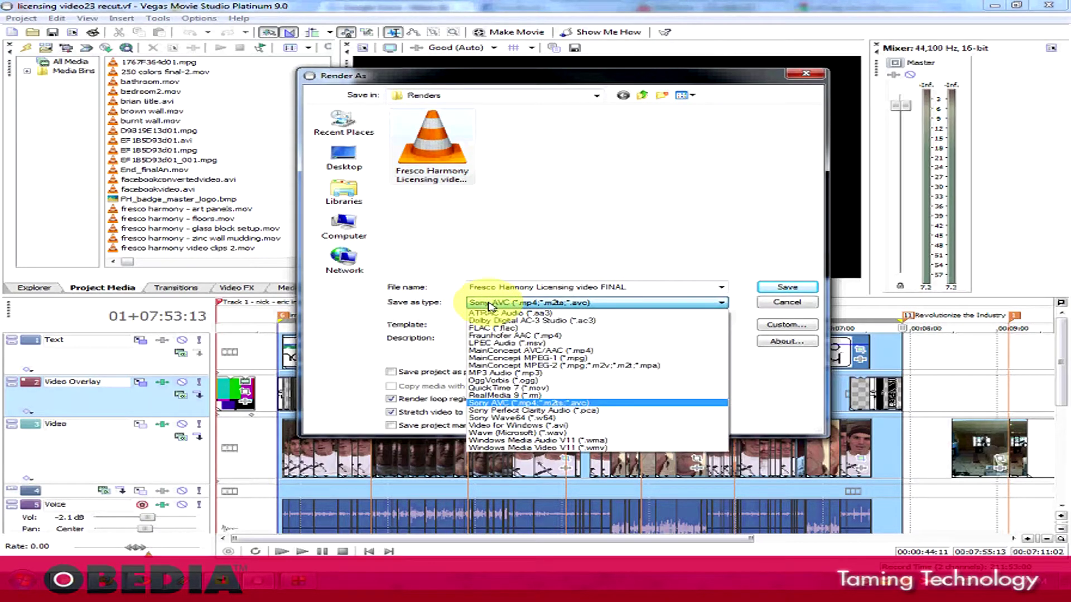
# Choose Sony AVC (*.mp4;*.m2ts;*.avc) as the output file type.
pyautogui.click(496, 403)
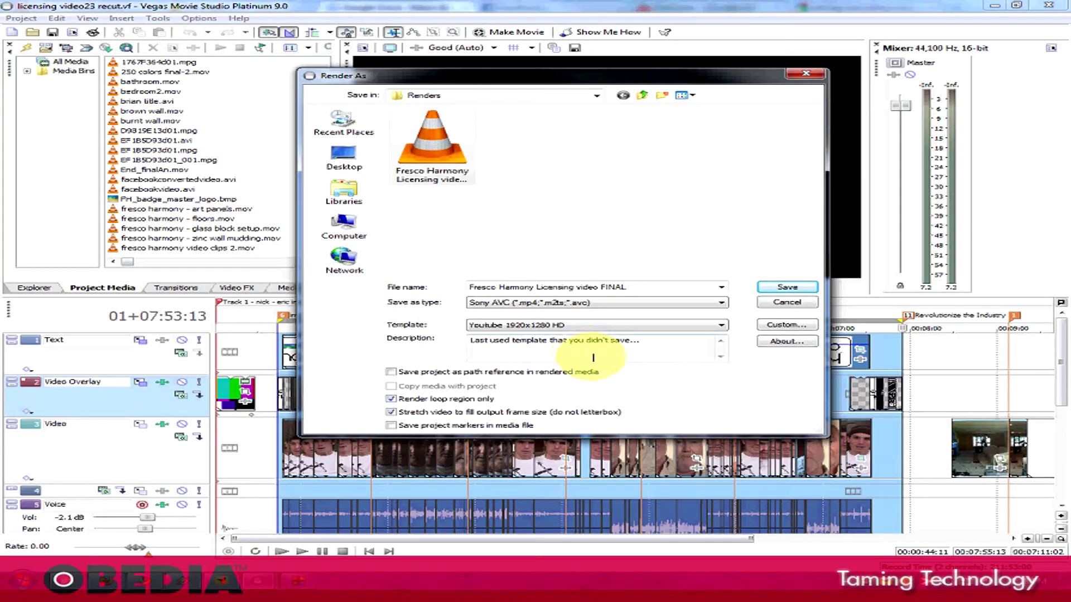
pyautogui.click(594, 325)
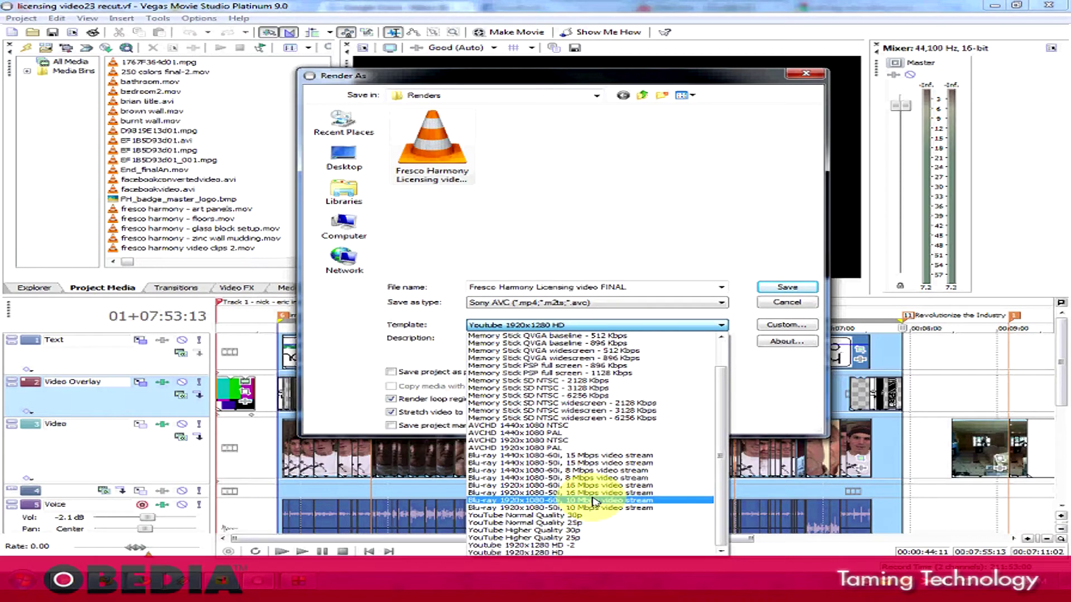
# Apply the Youtube 1920x1280 HD -2 template and open its custom encoding settings.
pyautogui.click(594, 545)
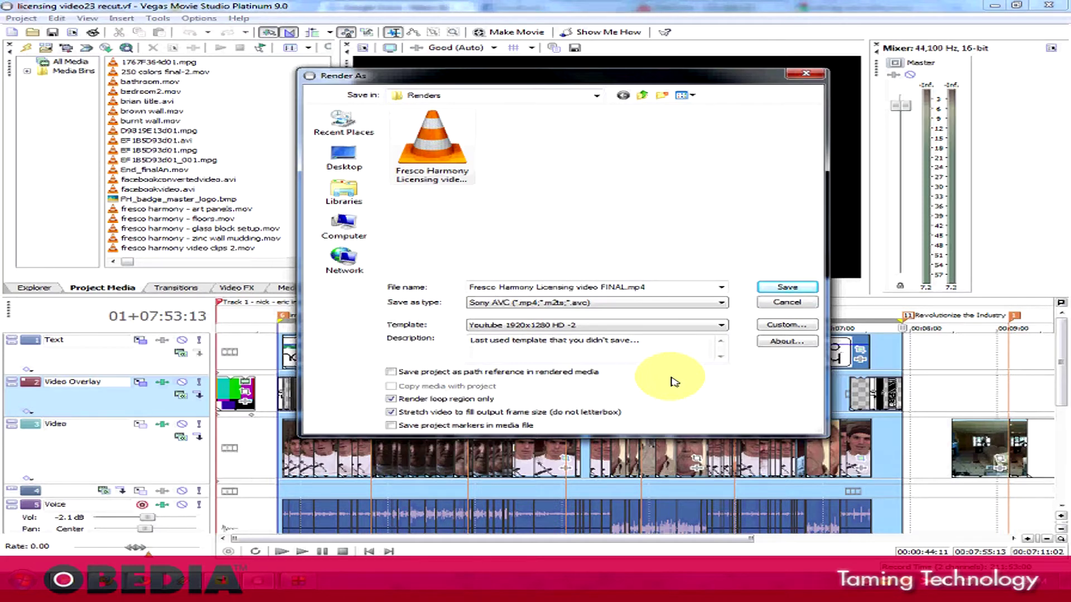
pyautogui.click(787, 325)
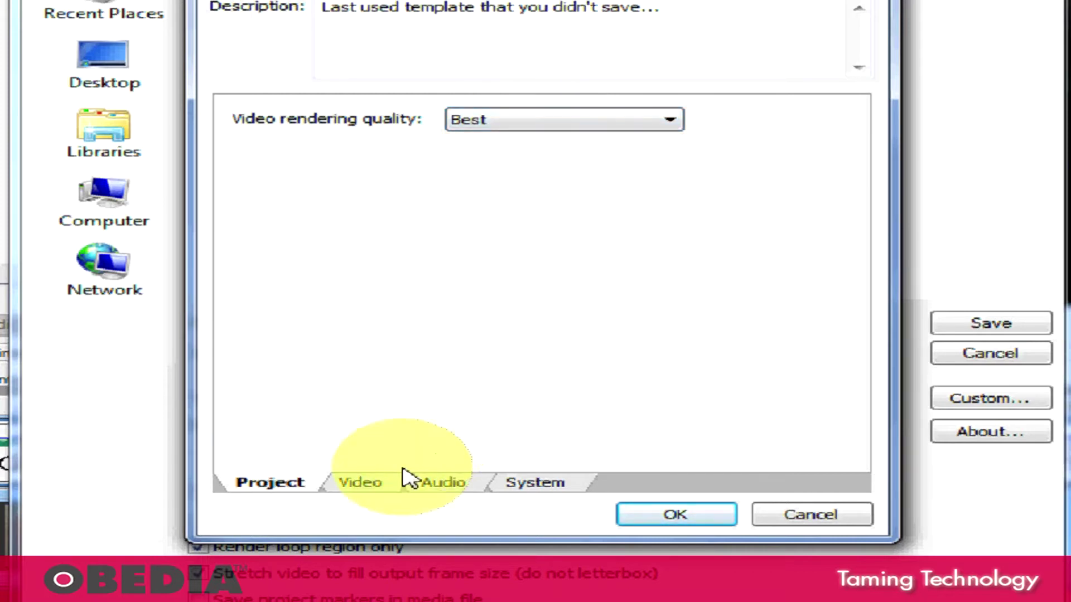
# Keep AVC video format, 1920x1080 high definition frame size and the High encoding profile.
pyautogui.click(379, 483)
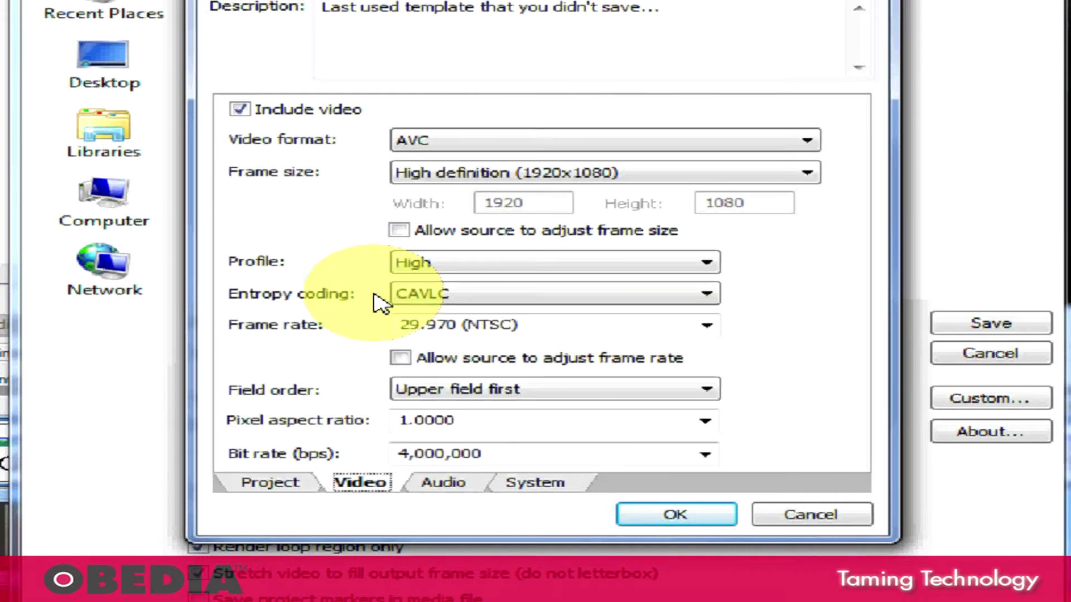
pyautogui.click(423, 139)
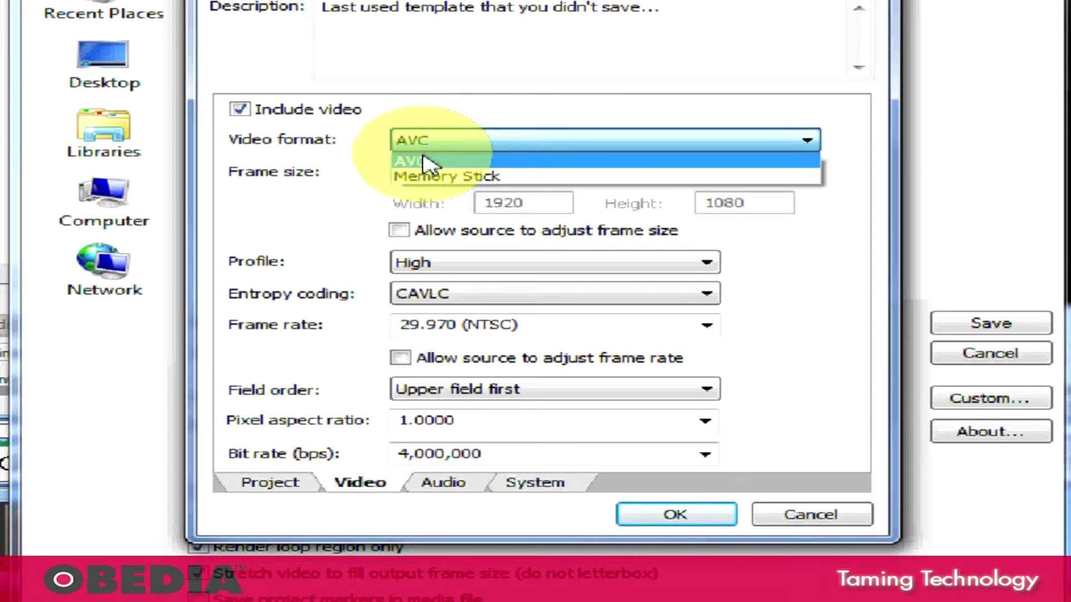
pyautogui.click(425, 155)
pyautogui.click(438, 172)
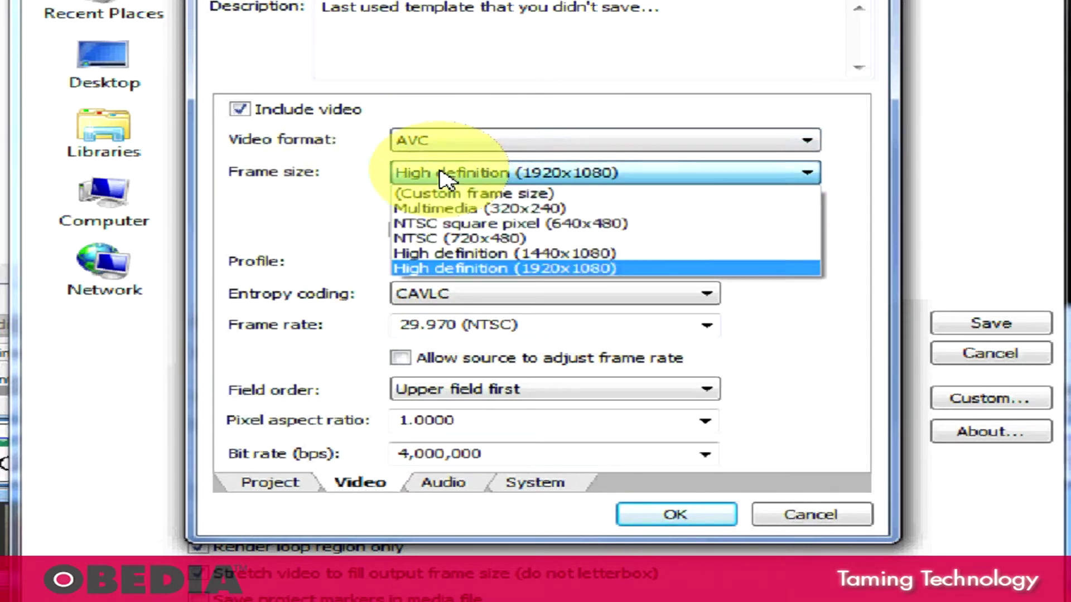
pyautogui.click(441, 269)
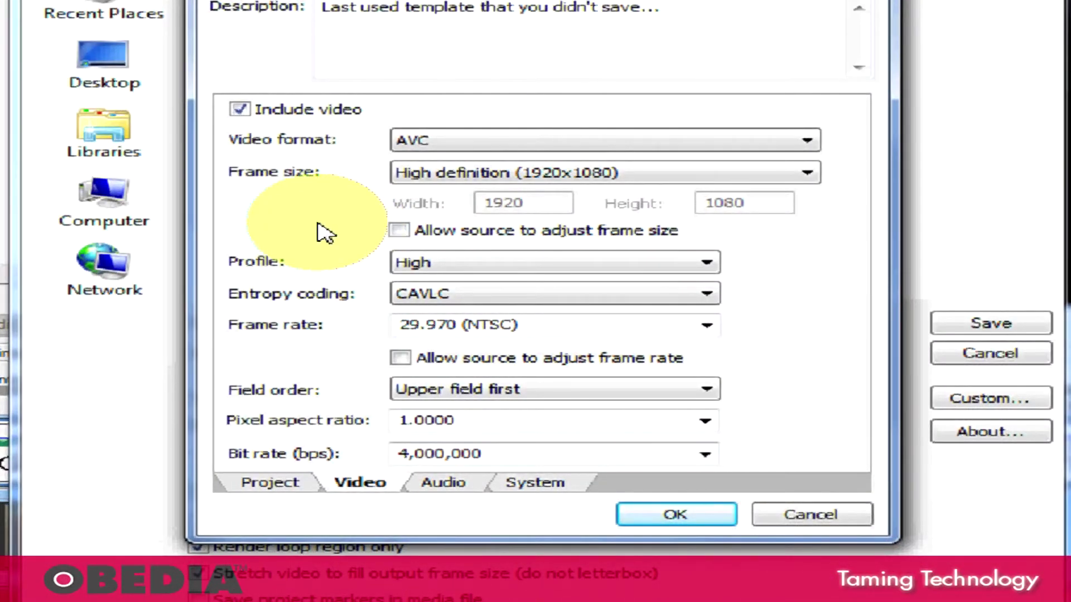
pyautogui.click(415, 267)
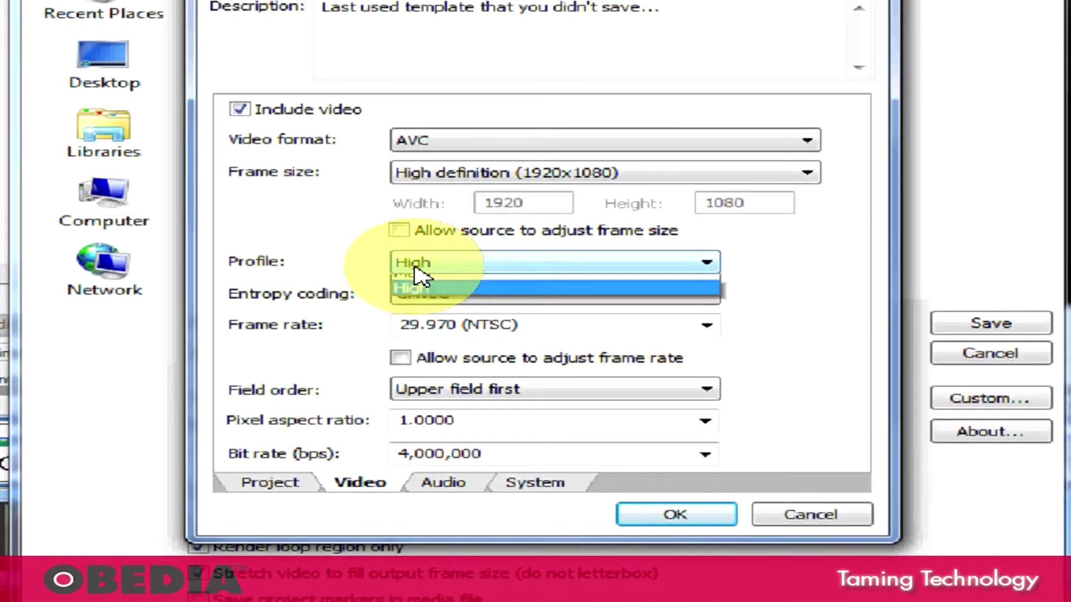
pyautogui.click(422, 317)
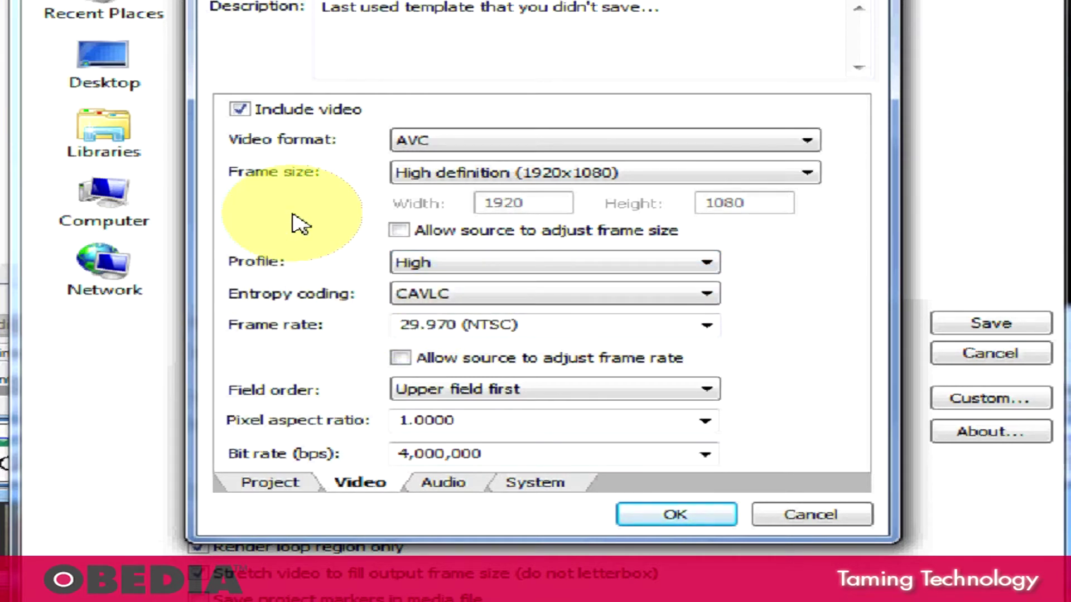
# Keep CAVLC entropy coding and a 1.0000 pixel aspect ratio, then review bit rate choices.
pyautogui.click(457, 310)
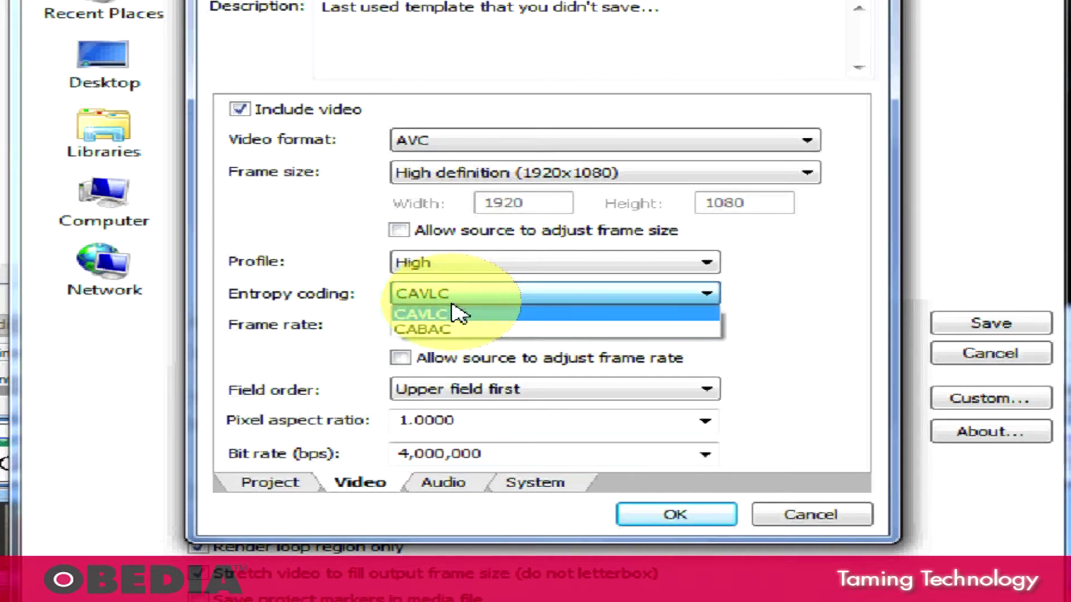
pyautogui.click(310, 239)
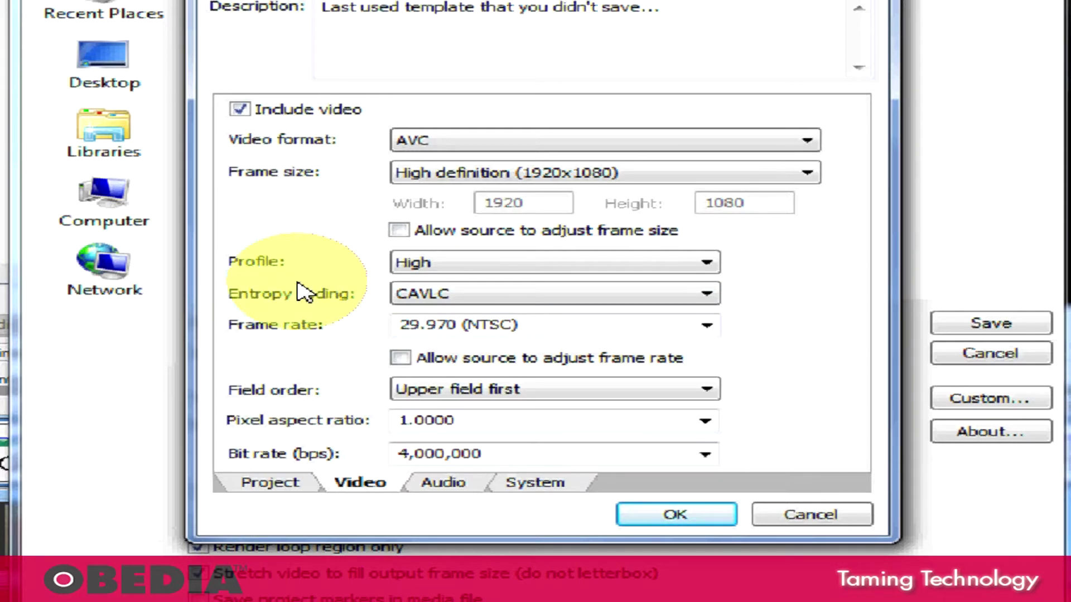
pyautogui.click(706, 421)
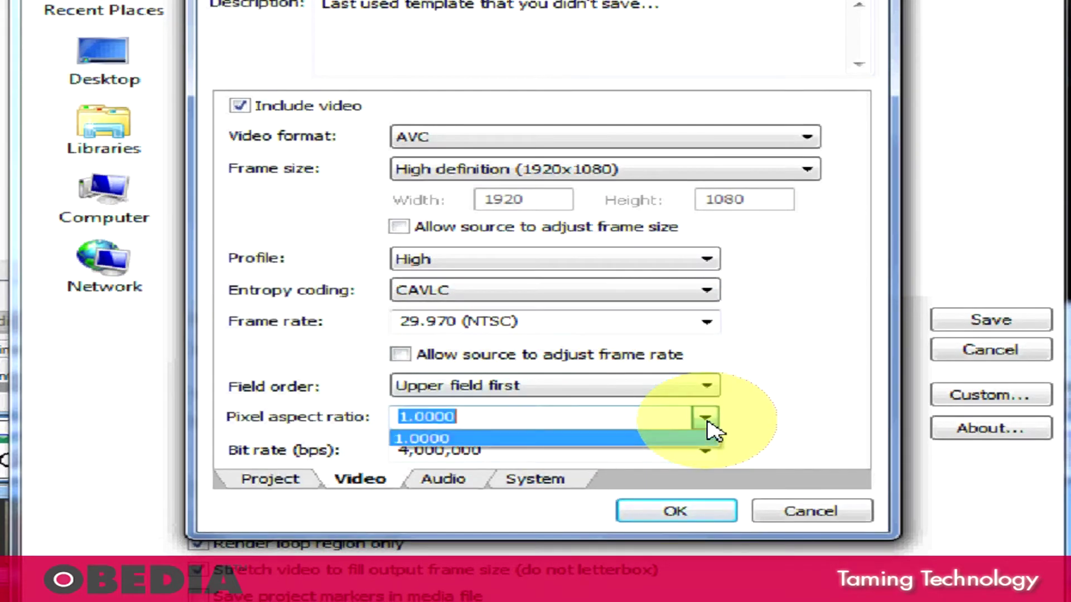
pyautogui.click(629, 437)
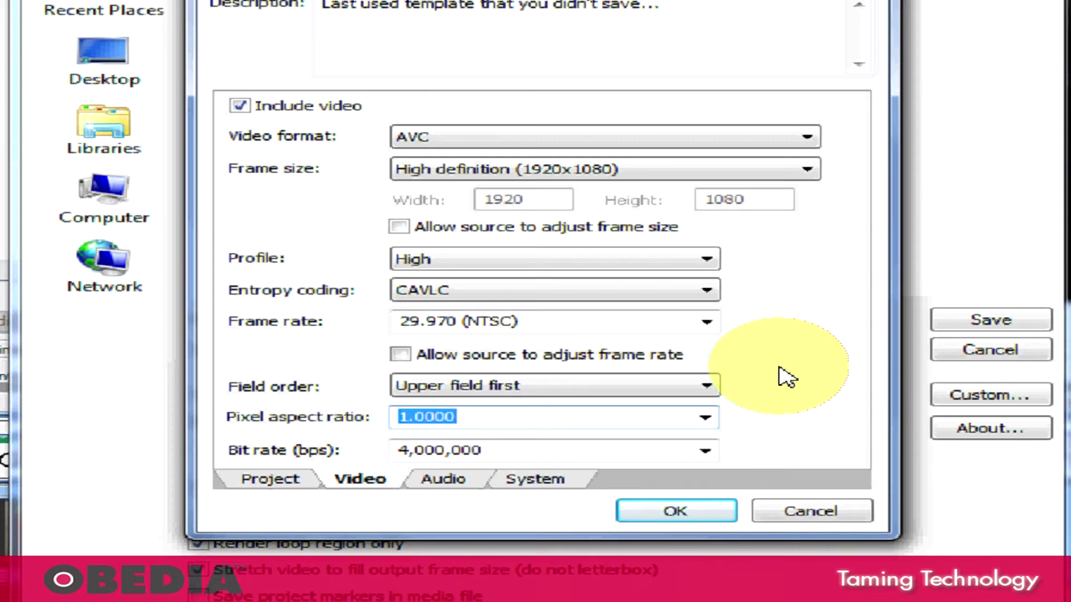
pyautogui.click(706, 453)
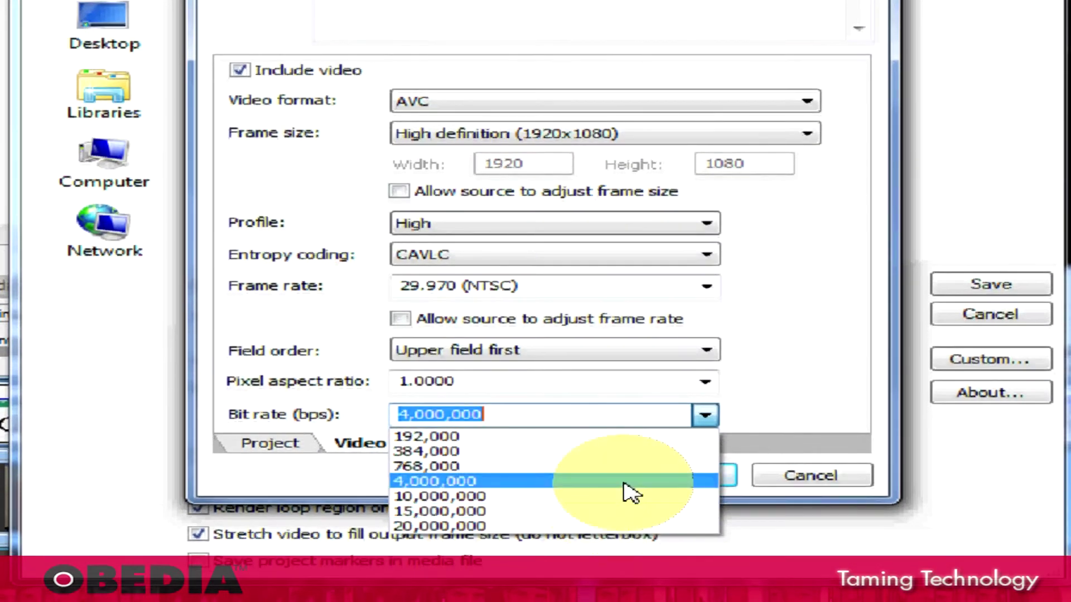
# Keep the video bit rate at 4,000,000 bps and show the AAC, 44,100 Hz, 320,000 bps audio settings.
pyautogui.click(820, 371)
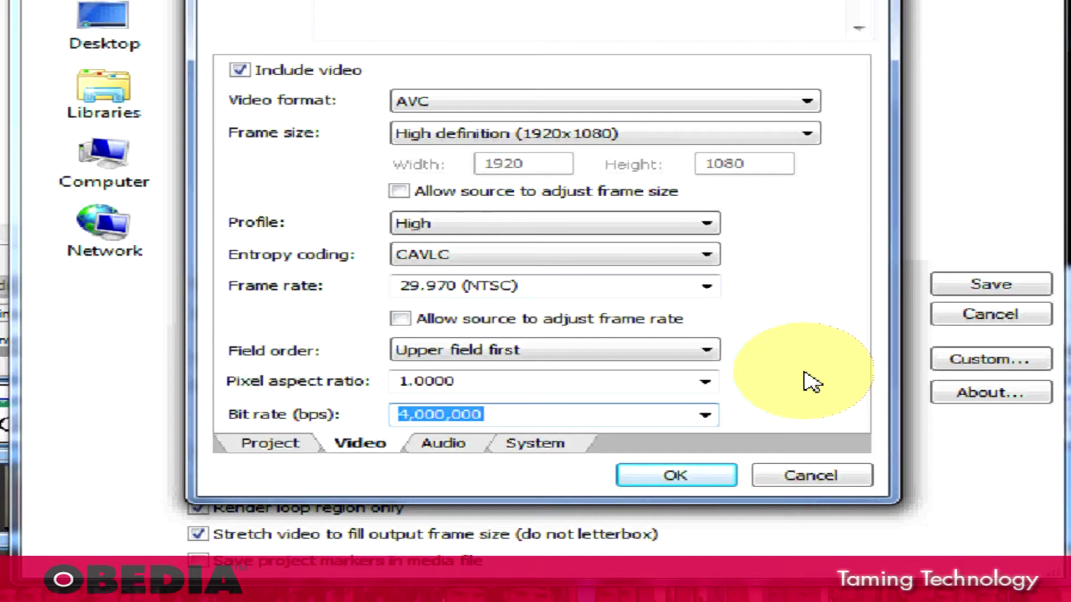
pyautogui.click(705, 415)
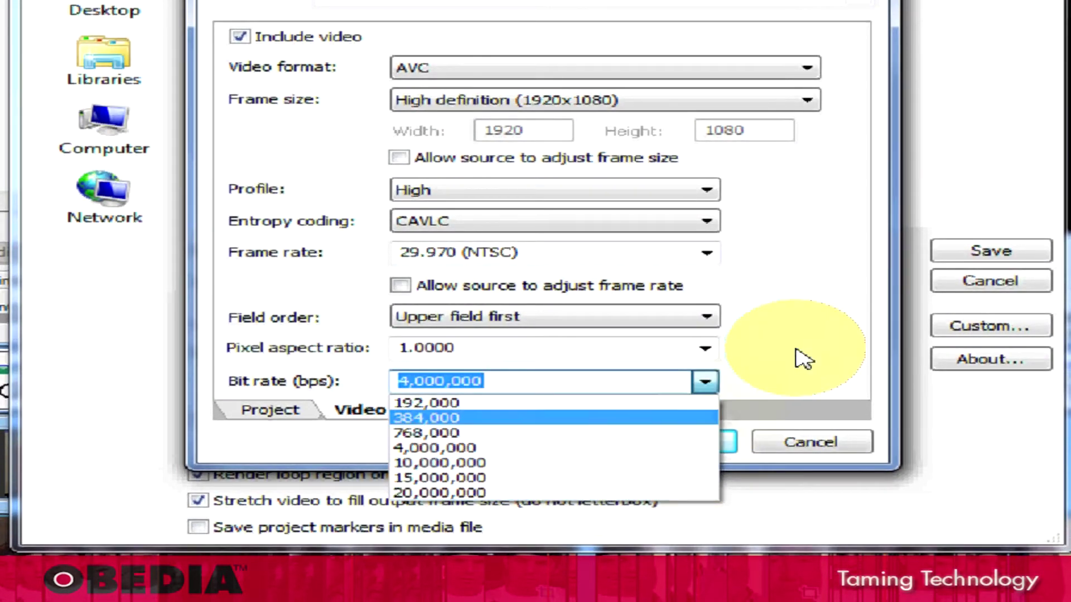
pyautogui.click(806, 353)
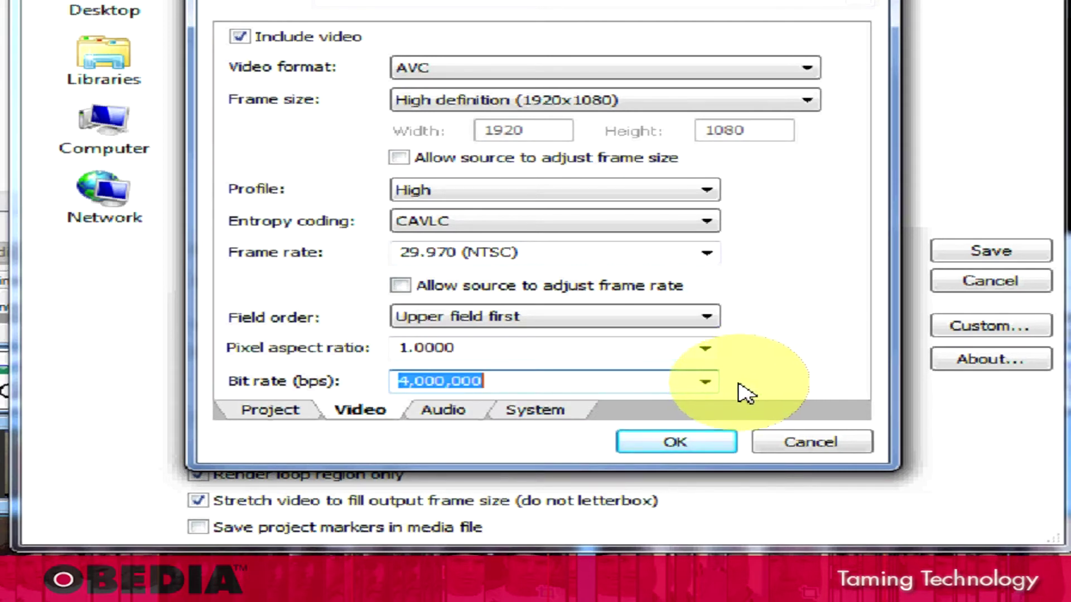
pyautogui.click(708, 383)
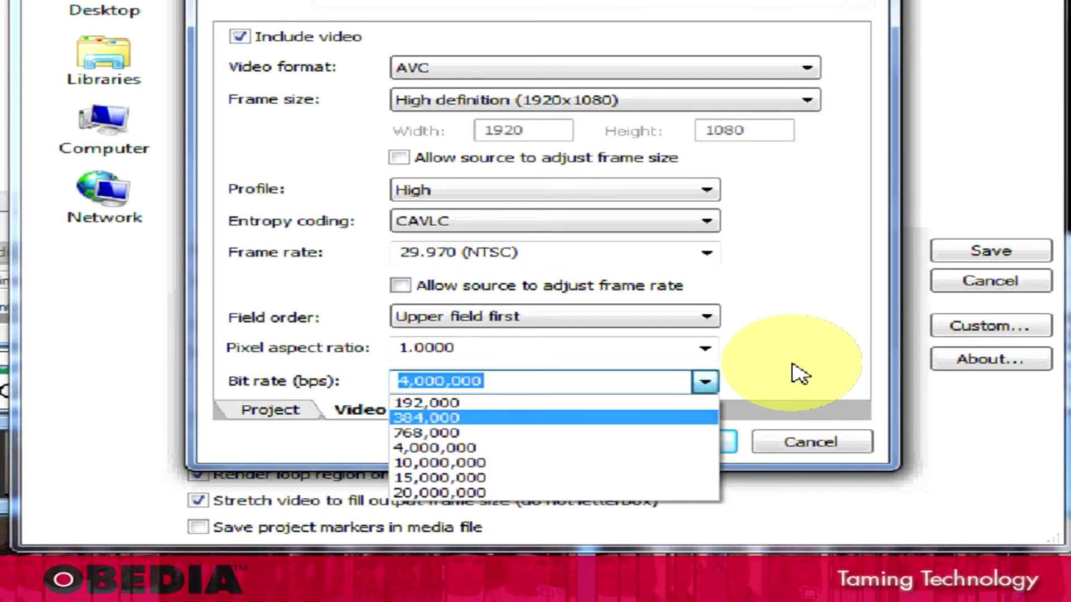
pyautogui.click(530, 448)
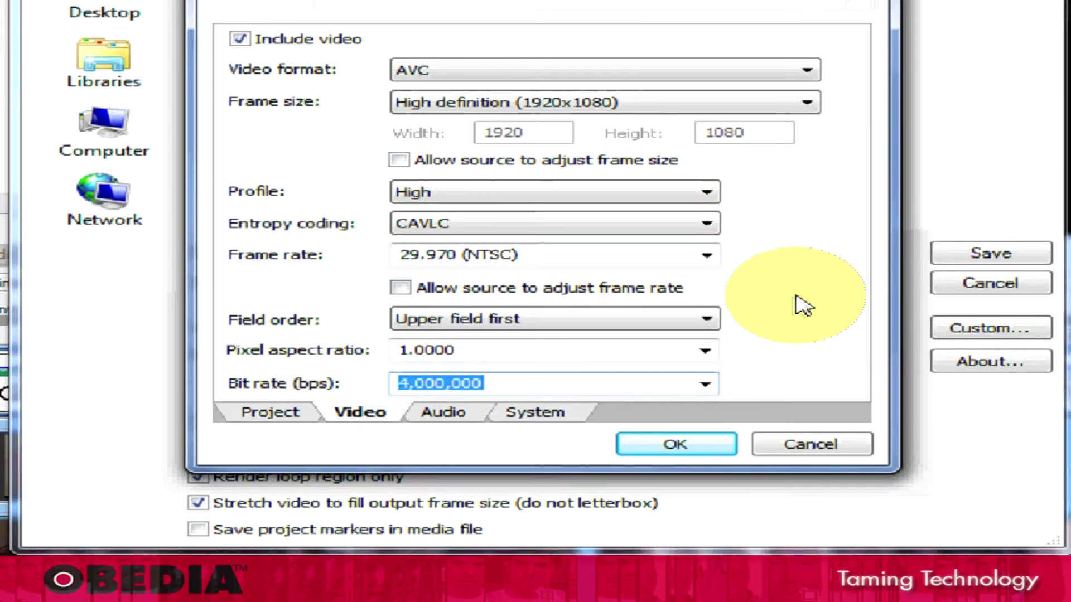
pyautogui.click(463, 417)
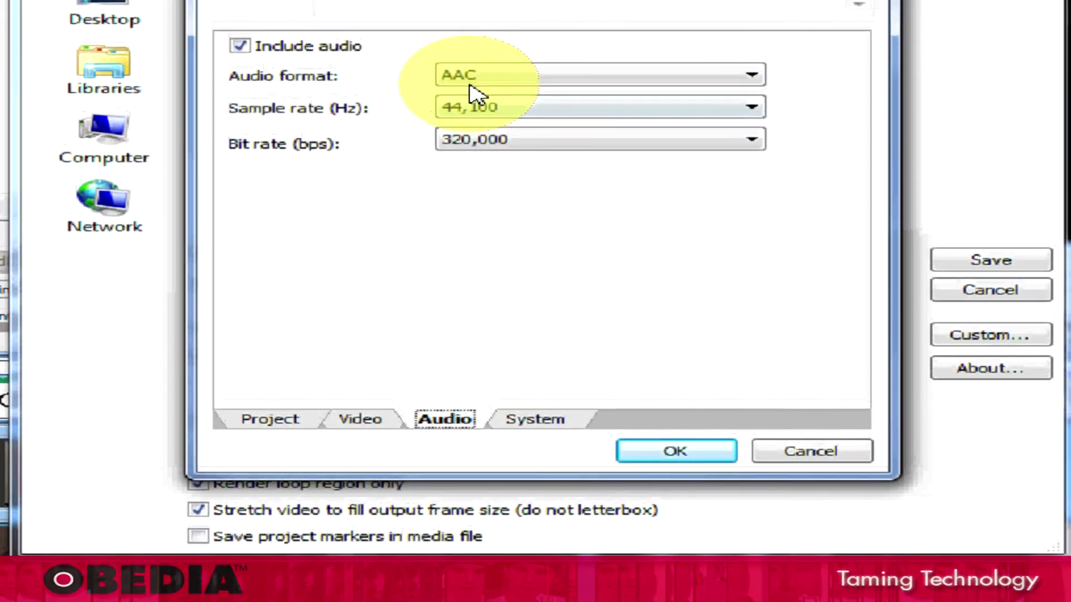
pyautogui.click(472, 92)
pyautogui.click(508, 74)
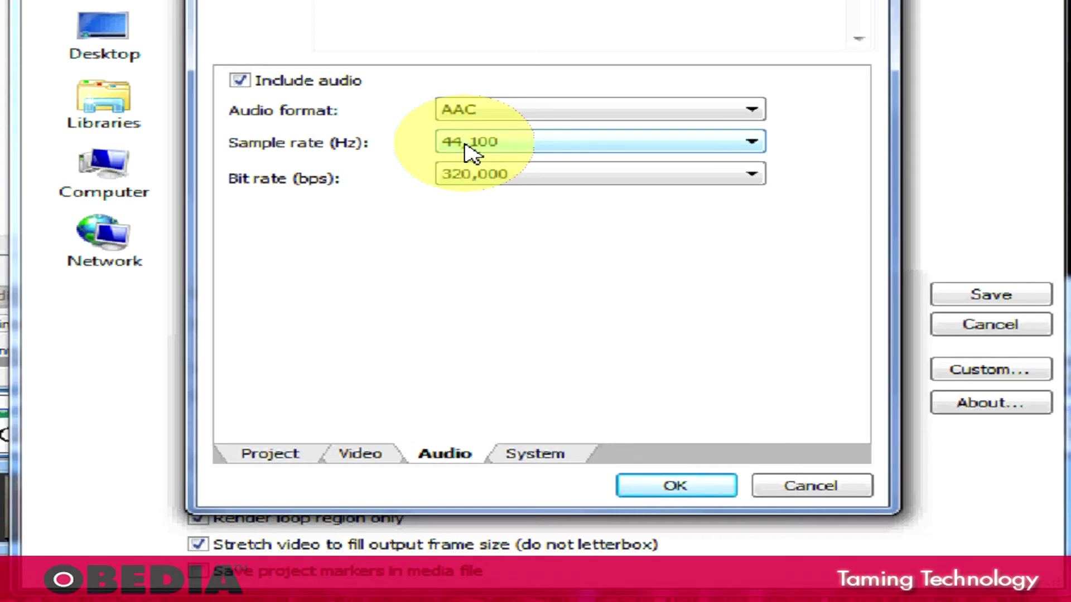
pyautogui.click(466, 146)
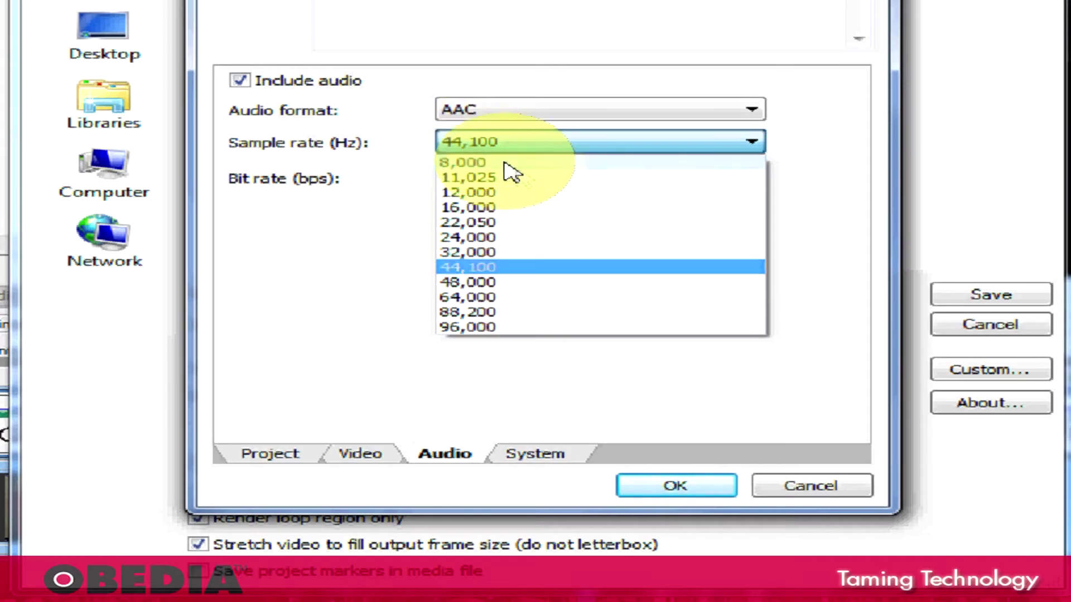
pyautogui.click(359, 227)
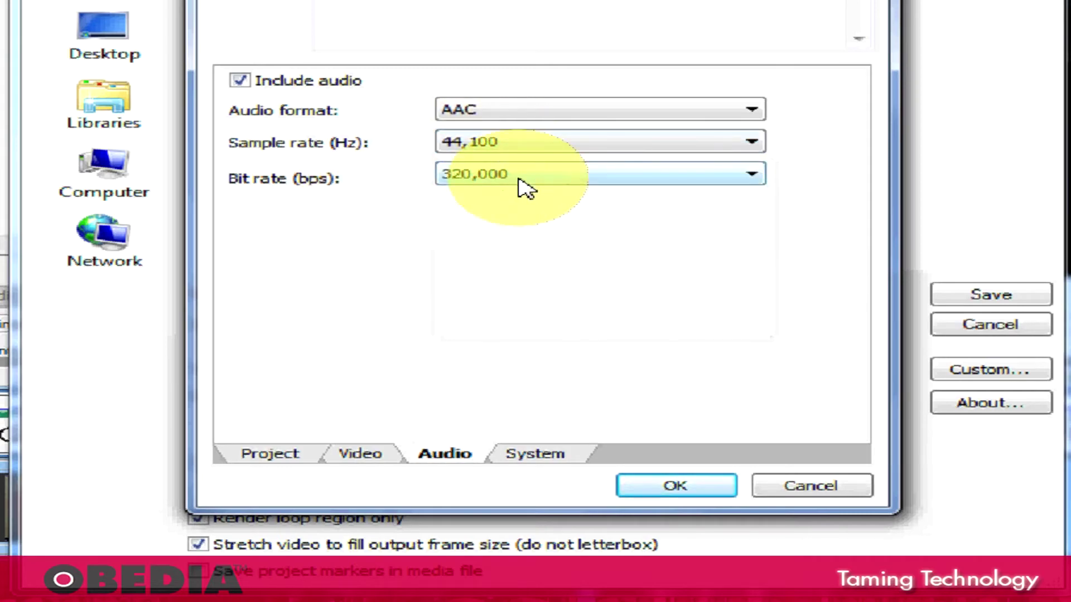
pyautogui.click(518, 177)
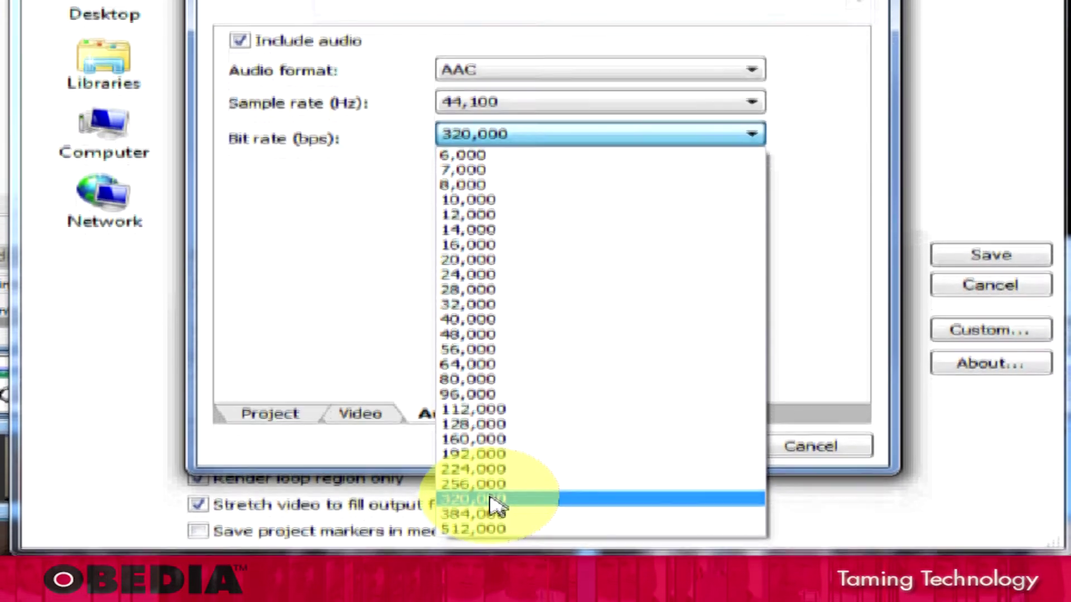
pyautogui.click(490, 505)
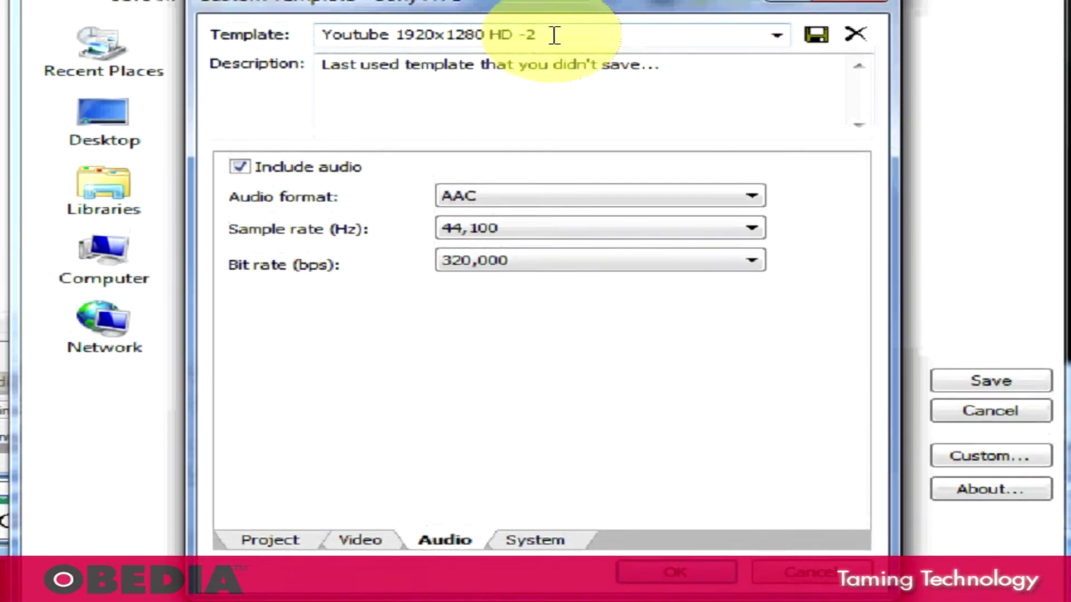
# Overwrite the Youtube 1920x1280 HD -2 template with these settings and close Custom Template.
pyautogui.click(554, 35)
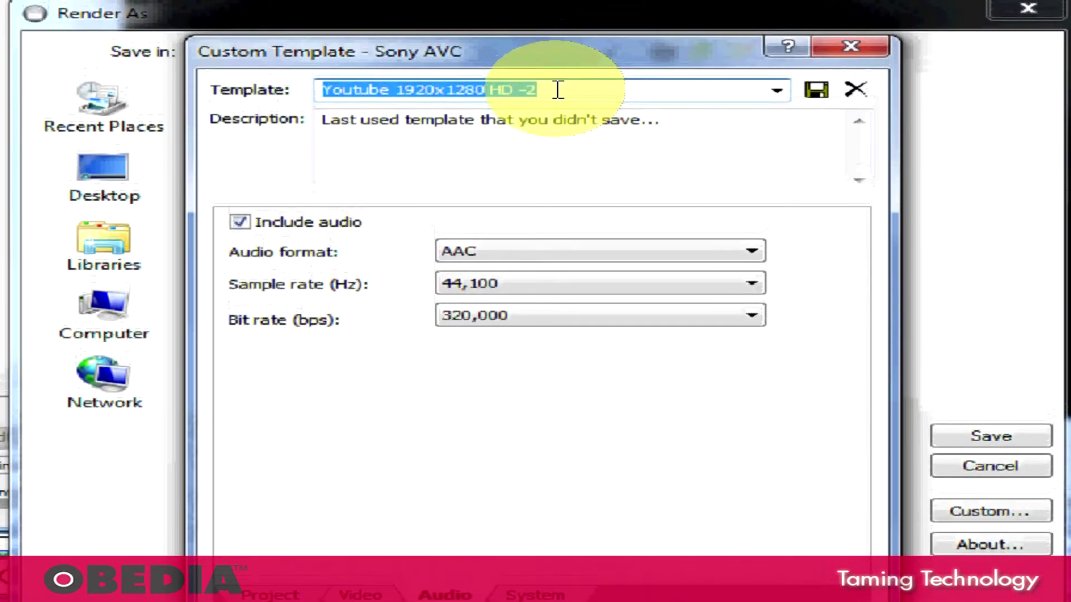
pyautogui.click(816, 114)
pyautogui.click(660, 366)
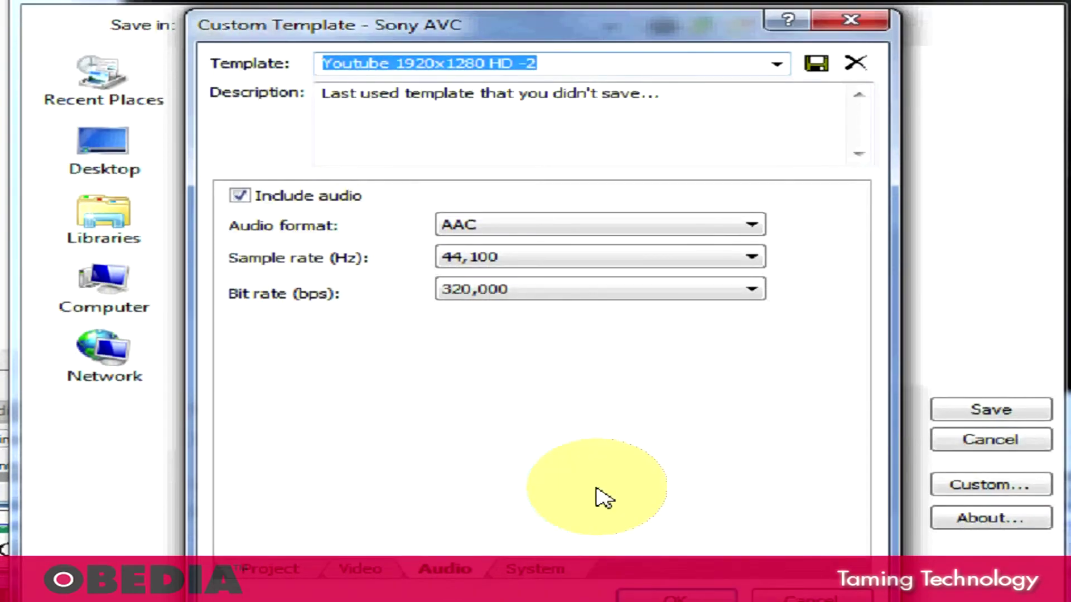
pyautogui.click(676, 596)
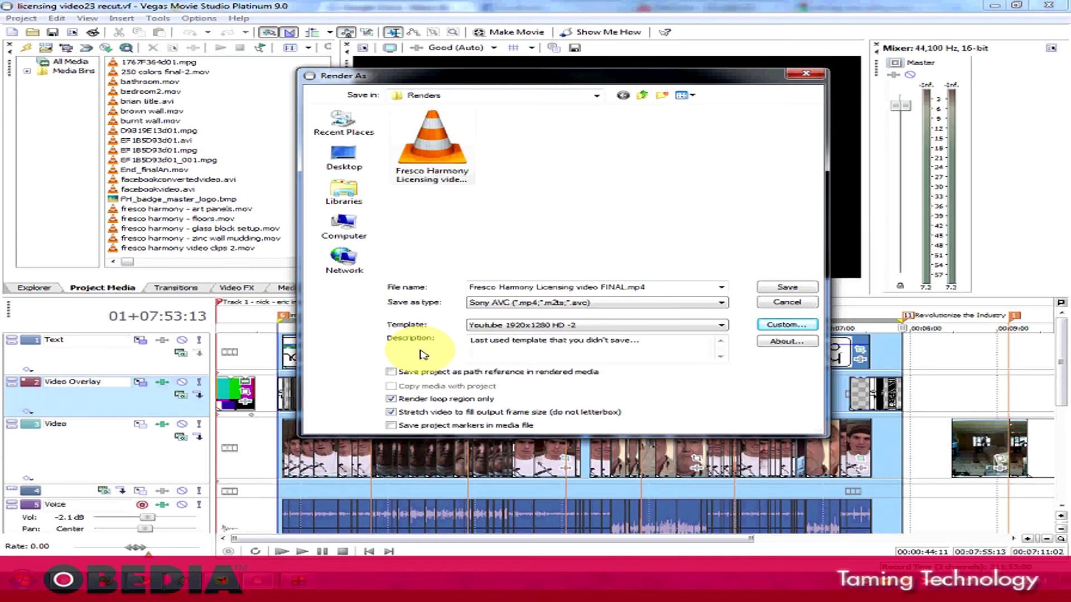
# Reposition the Render As dialog and save the render as Fresco Harmony Licensing video FINAL.mp4.
pyautogui.moveTo(516, 80); pyautogui.dragTo(488, 75)
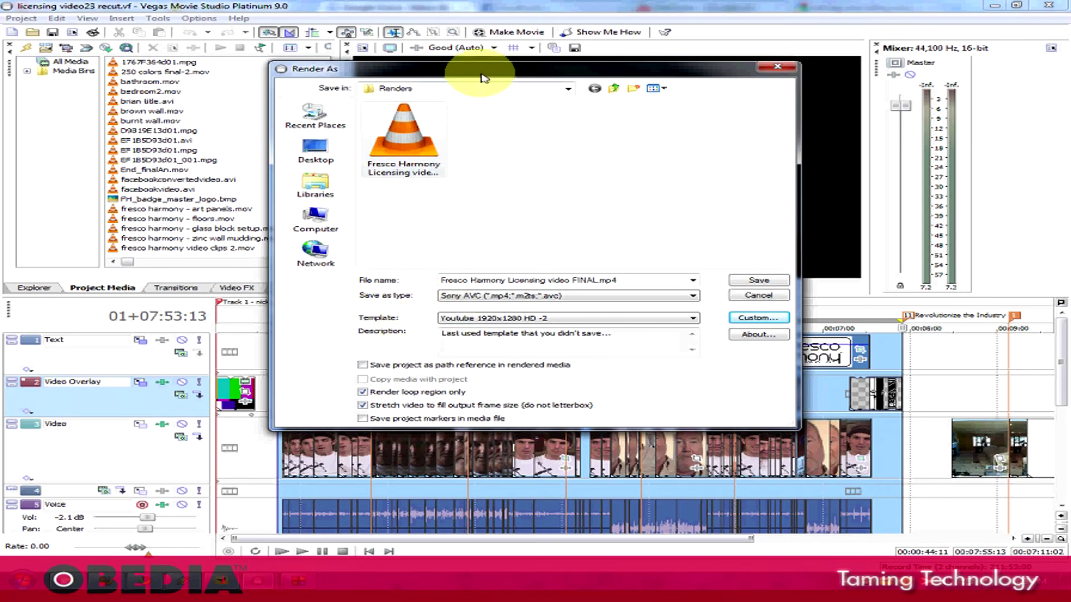
pyautogui.moveTo(483, 77); pyautogui.dragTo(481, 83)
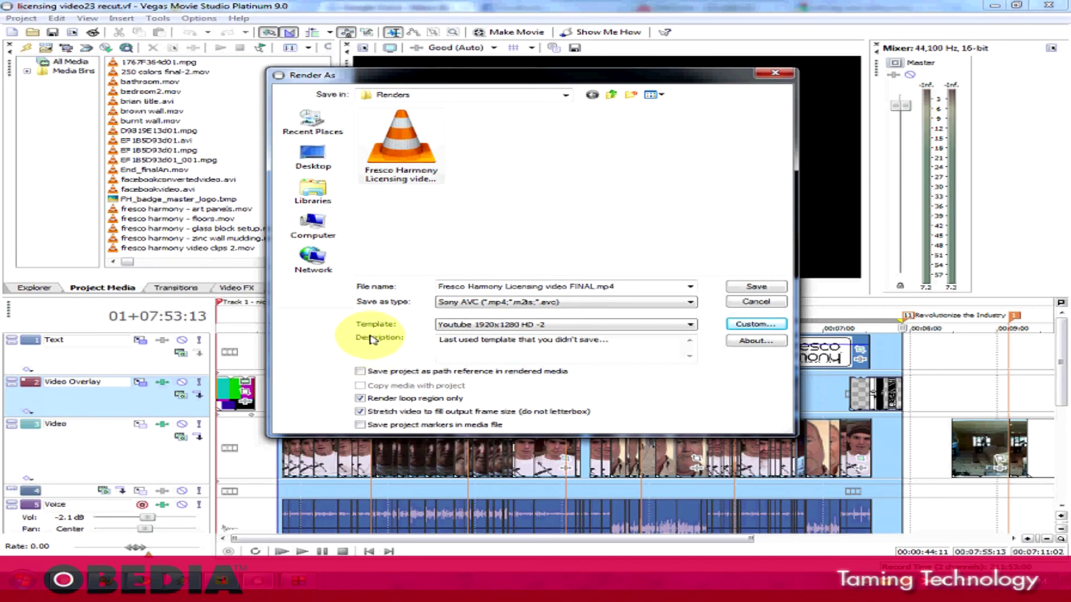
pyautogui.moveTo(458, 82); pyautogui.dragTo(459, 71)
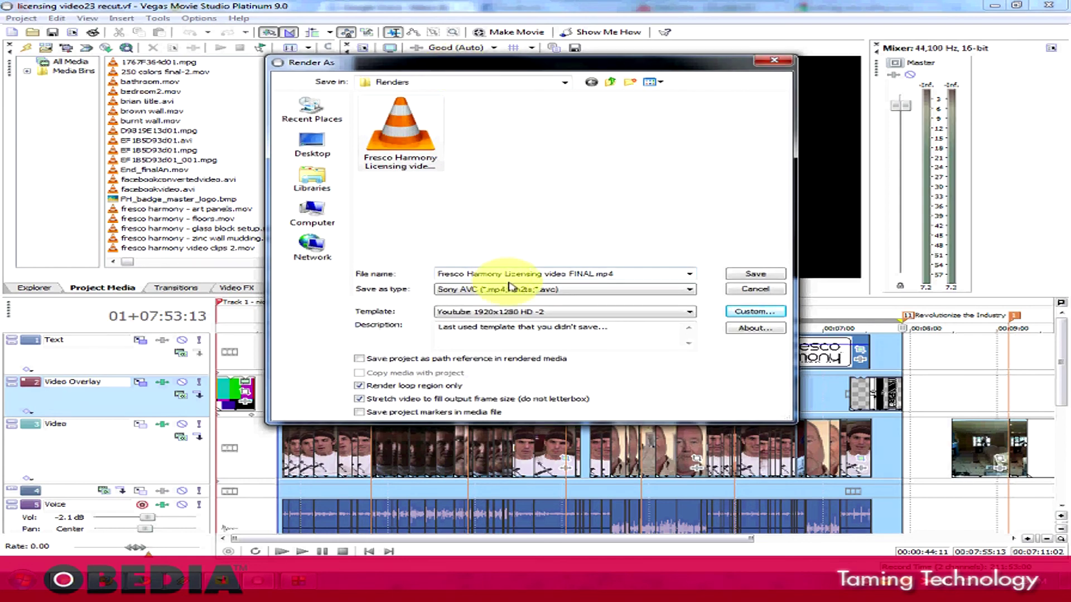
pyautogui.click(754, 274)
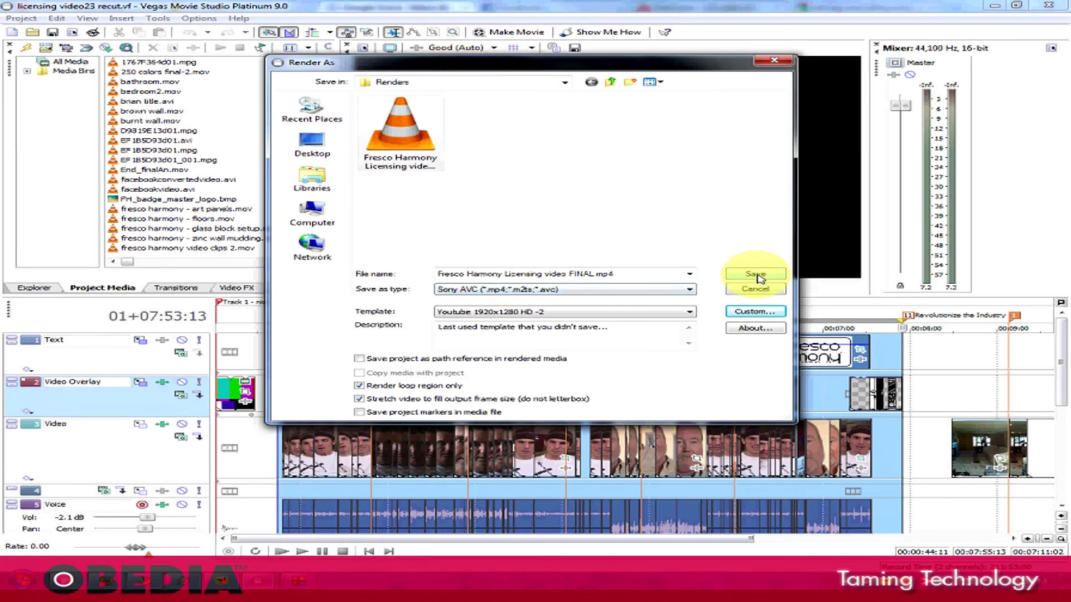